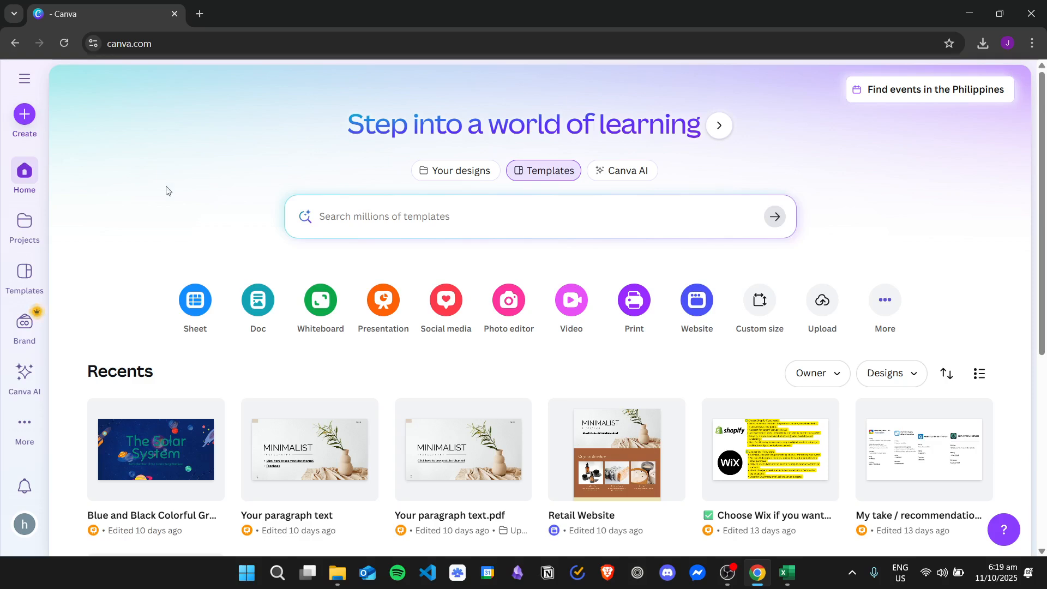
Create a blank presentation and place the uploaded photo of the seated woman on it, enlarged to fill the page
click(396, 306)
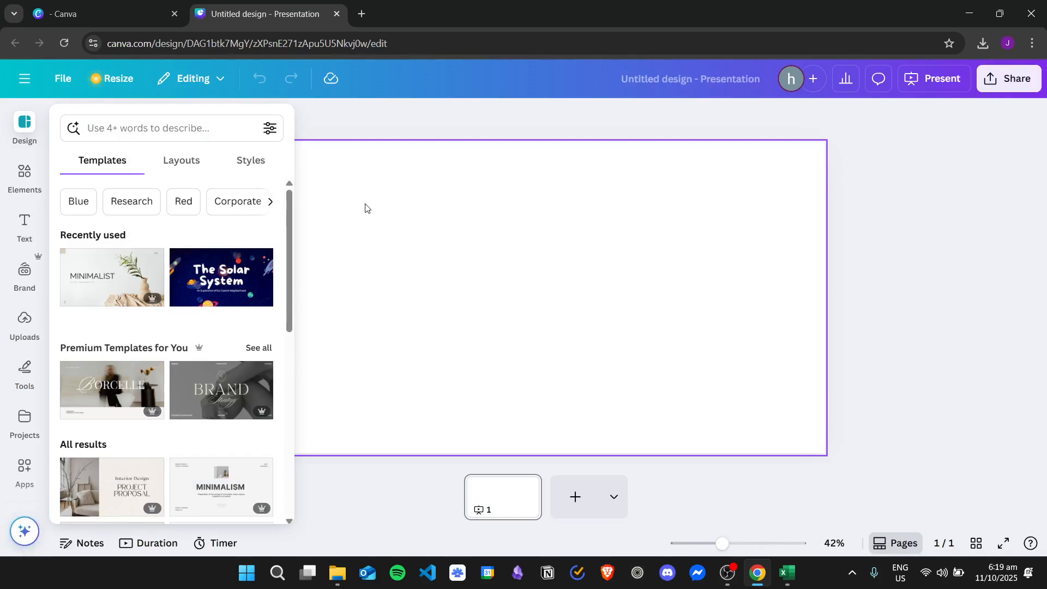
click(29, 322)
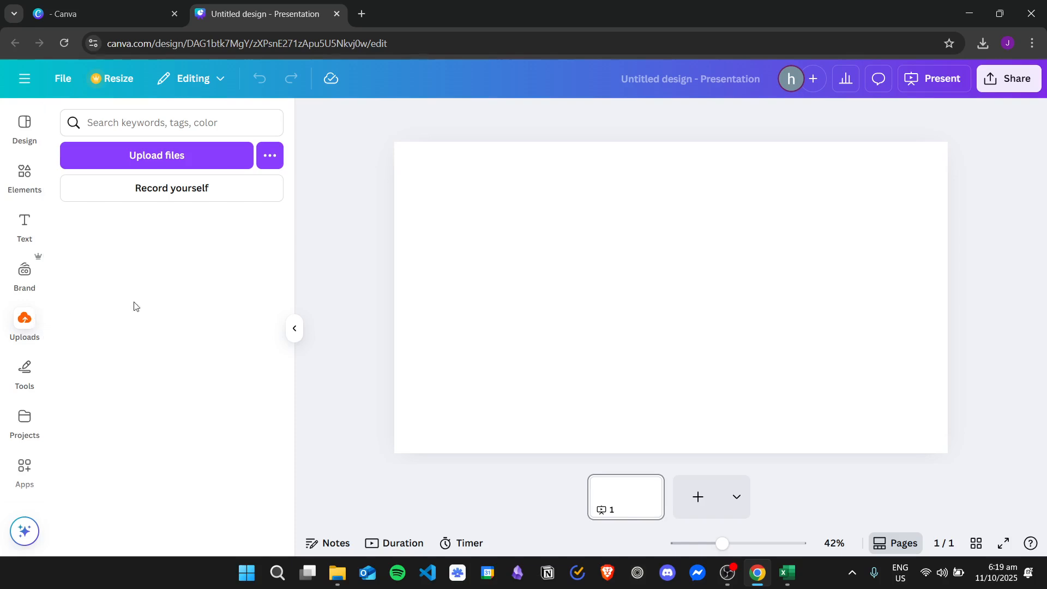
drag(113, 426, 440, 213)
drag(812, 375, 948, 449)
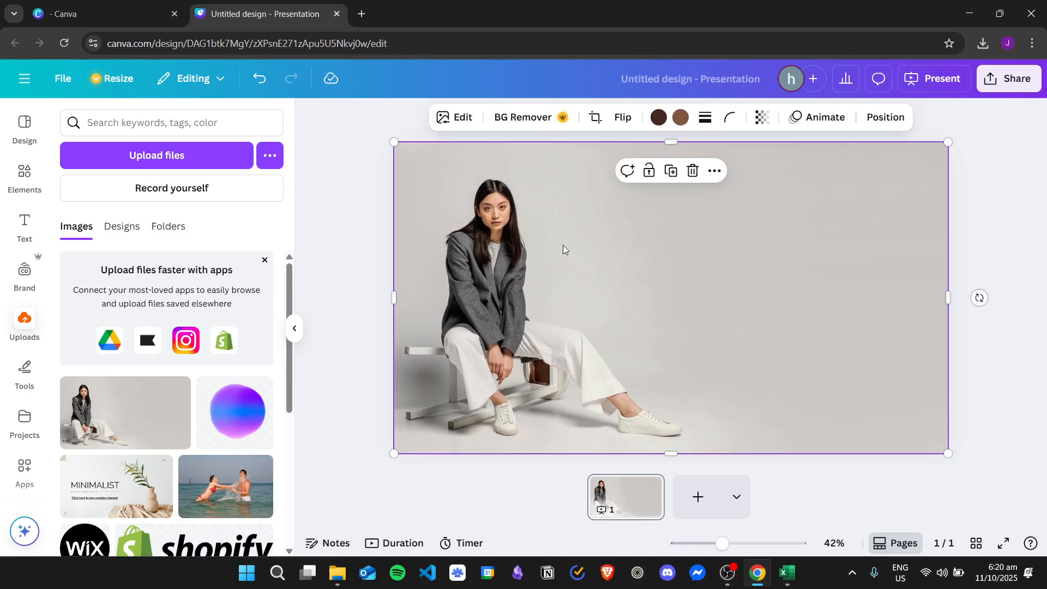
Separate the woman without the stool from the photo using Magic Grab with the Click selection mode
click(458, 121)
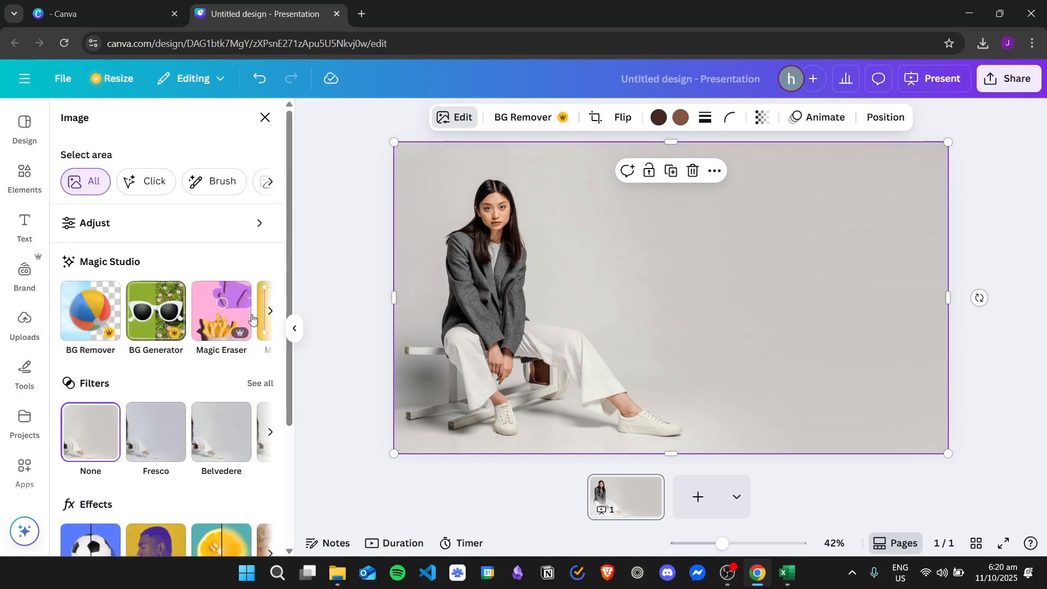
click(270, 316)
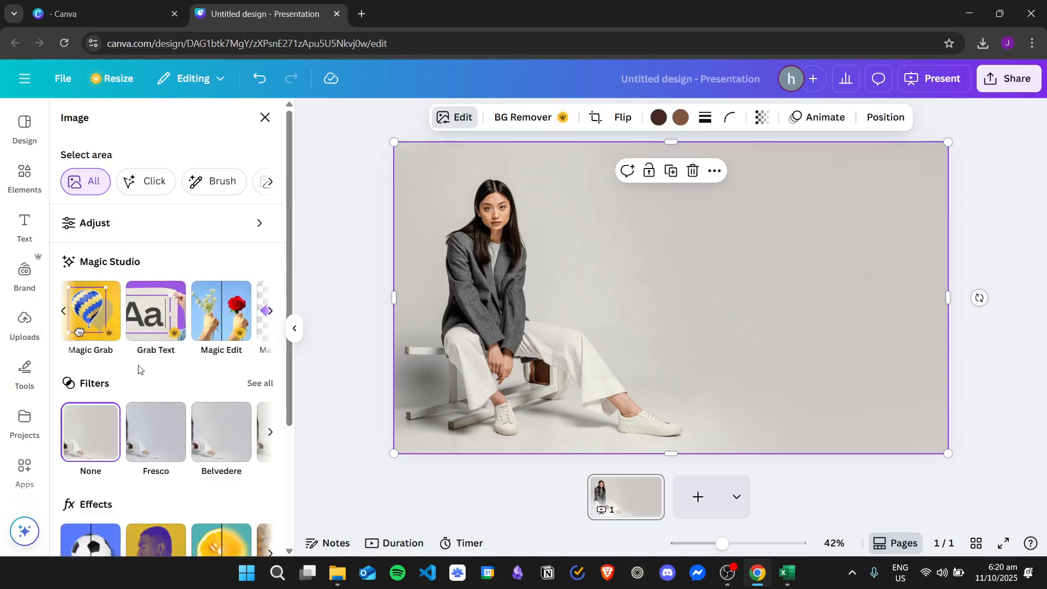
click(104, 316)
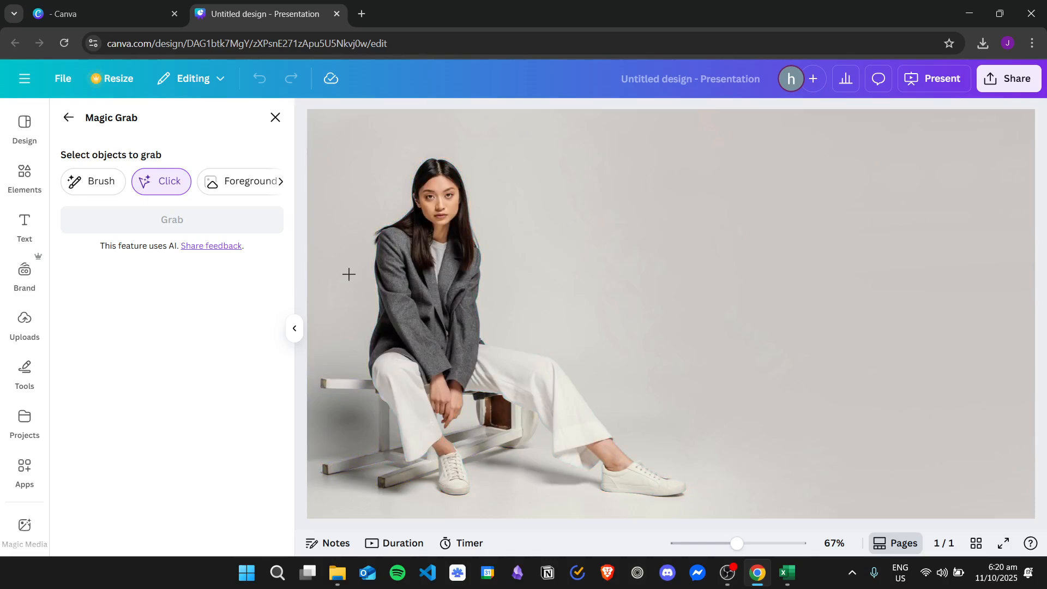
click(436, 284)
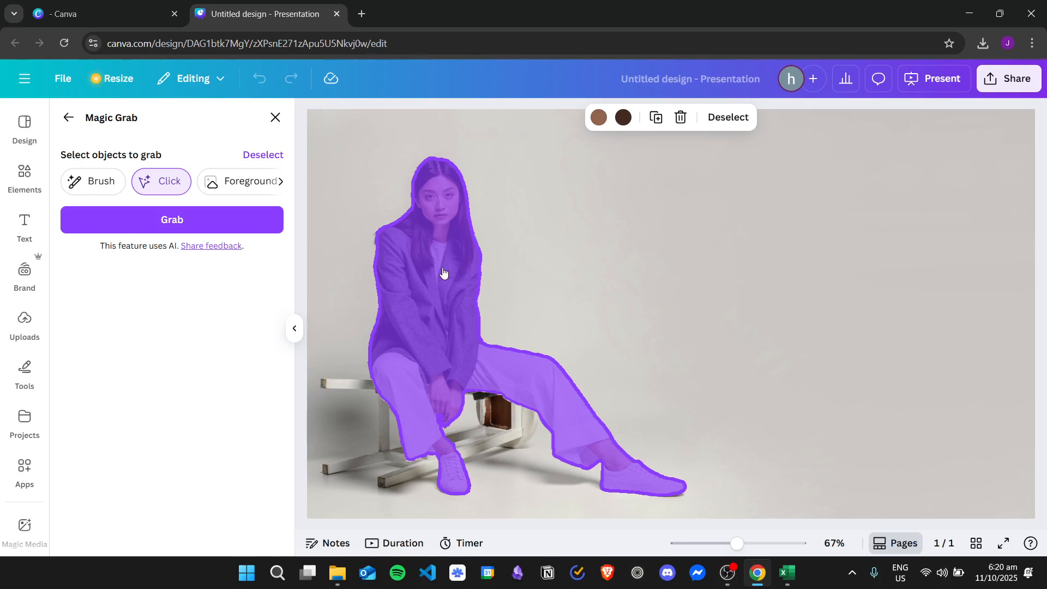
click(188, 224)
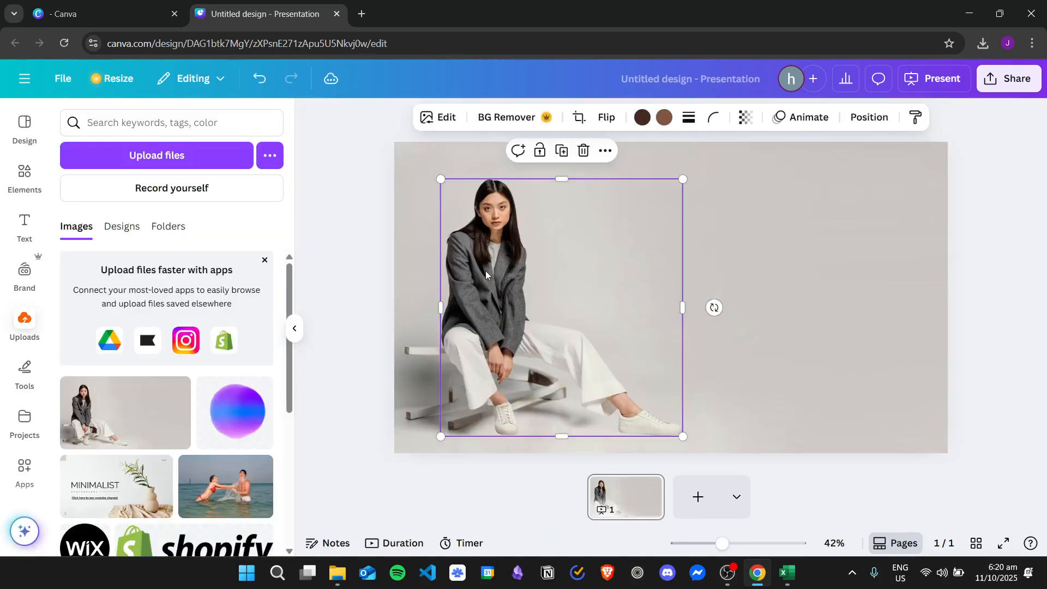
Move the grabbed woman across to the empty right half of the photo and back near the stool, and deselect her
drag(510, 266, 777, 257)
drag(776, 292, 740, 297)
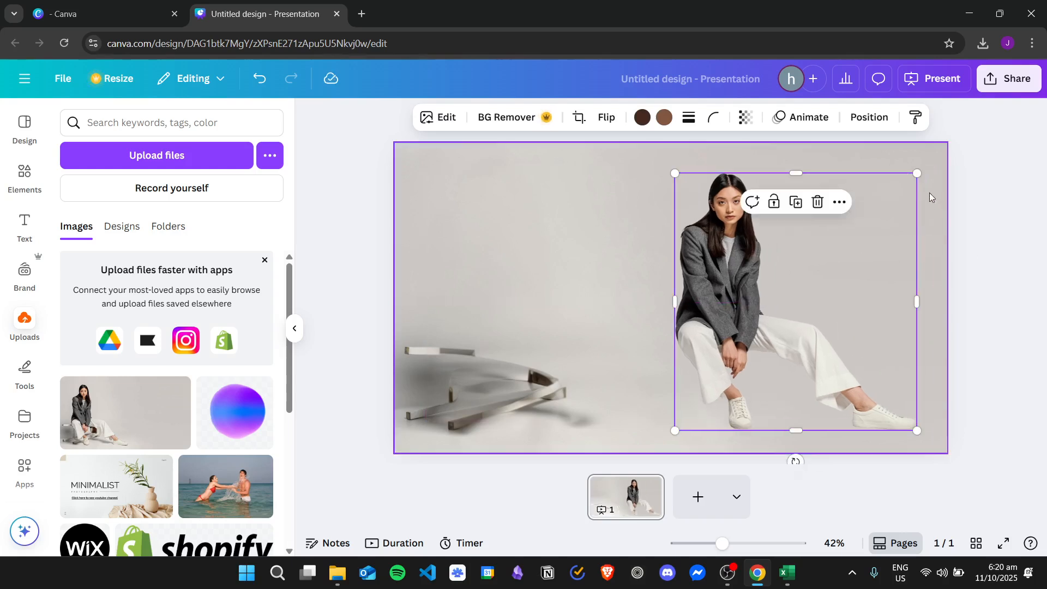
mouse_move(917, 172)
mouse_down()
mouse_move(790, 269)
mouse_move(811, 283)
mouse_move(914, 176)
mouse_up()
drag(726, 293, 516, 306)
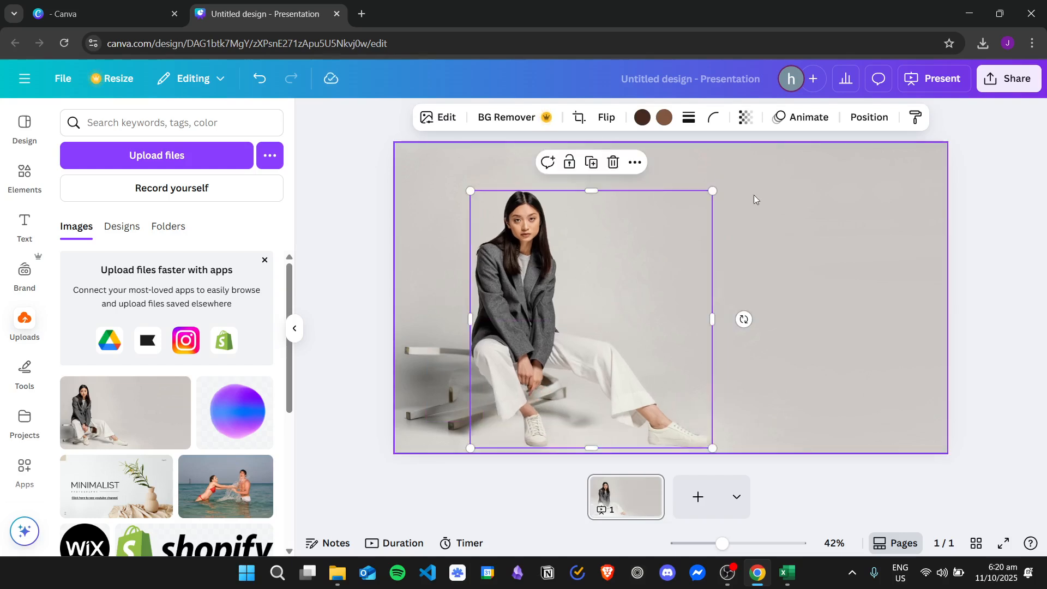
click(334, 245)
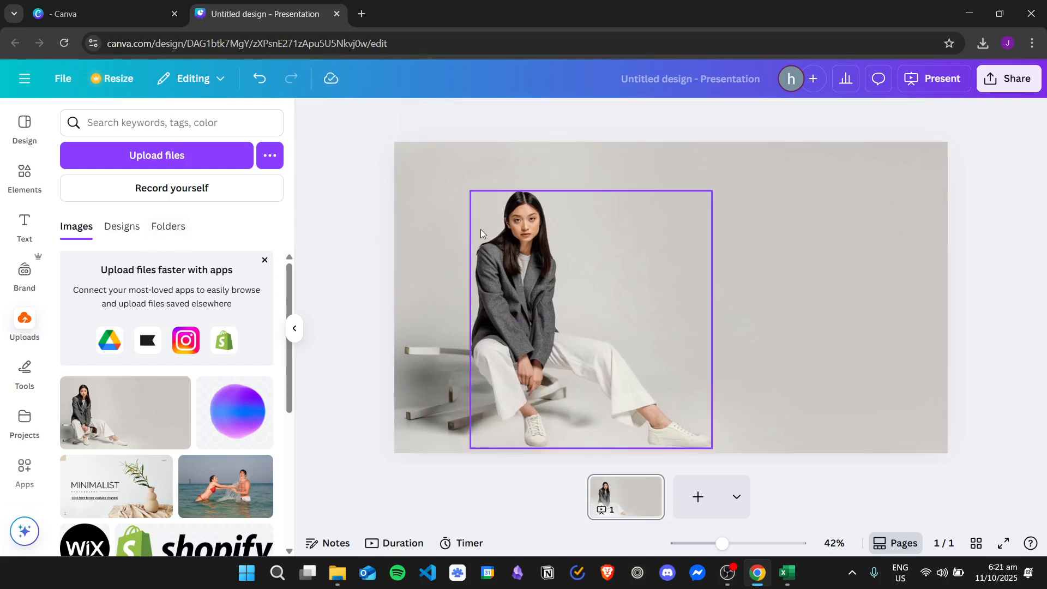
click(434, 220)
click(438, 119)
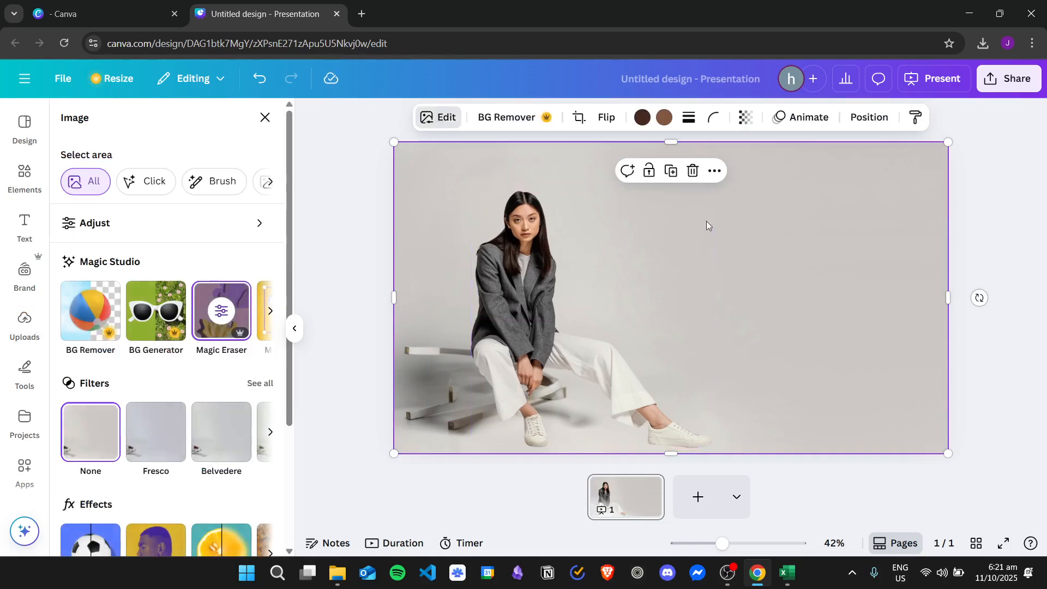
click(270, 311)
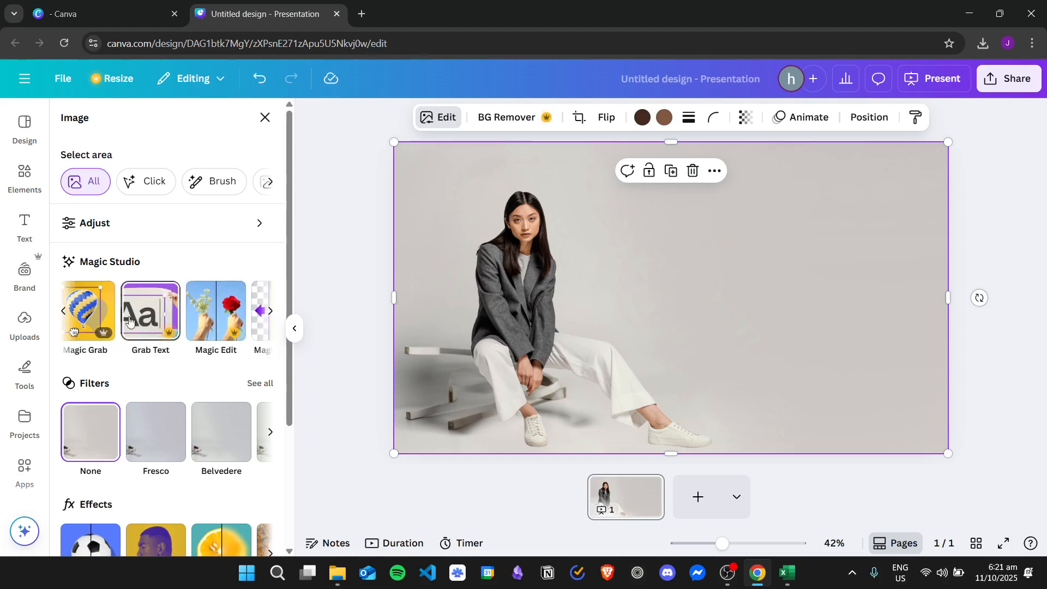
click(93, 317)
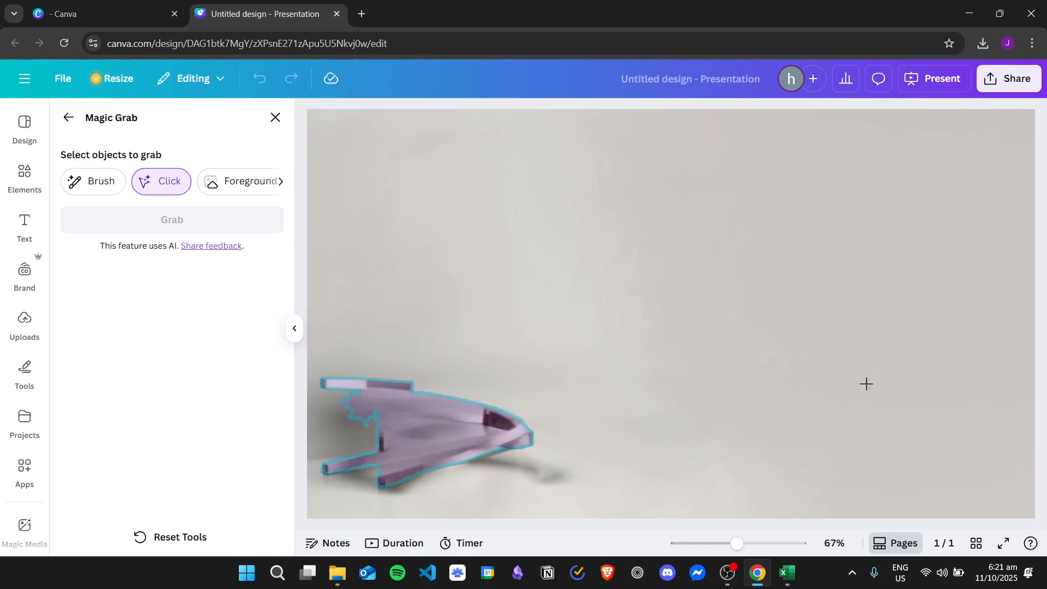
click(69, 121)
Undo the moves and the Magic Grab to restore the original photo, keeping it enlarged to the full page
click(259, 80)
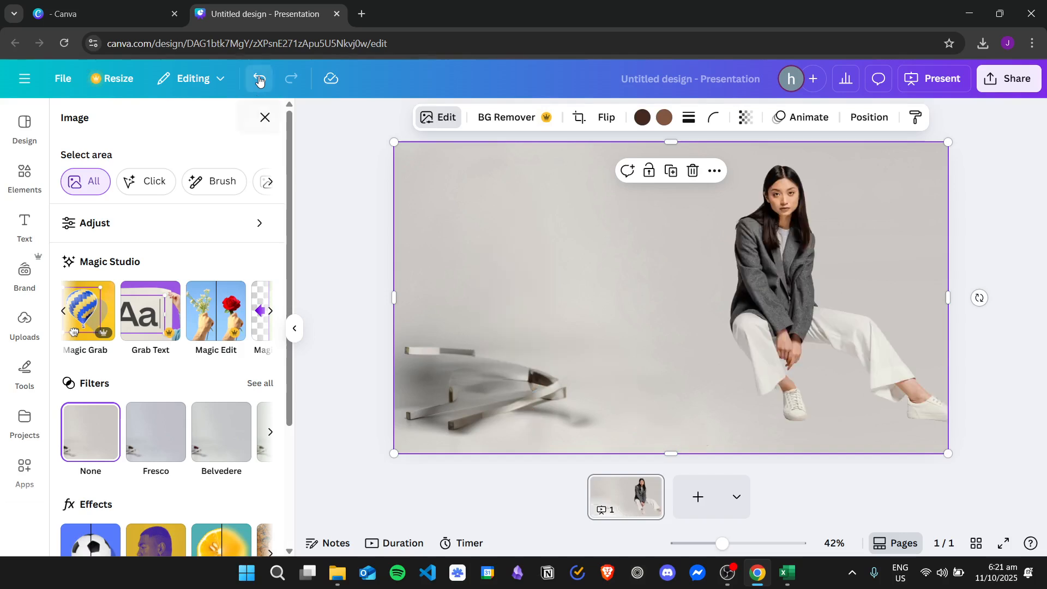
click(259, 79)
click(259, 79)
click(259, 79)
click(259, 79)
click(259, 79)
click(259, 79)
click(259, 79)
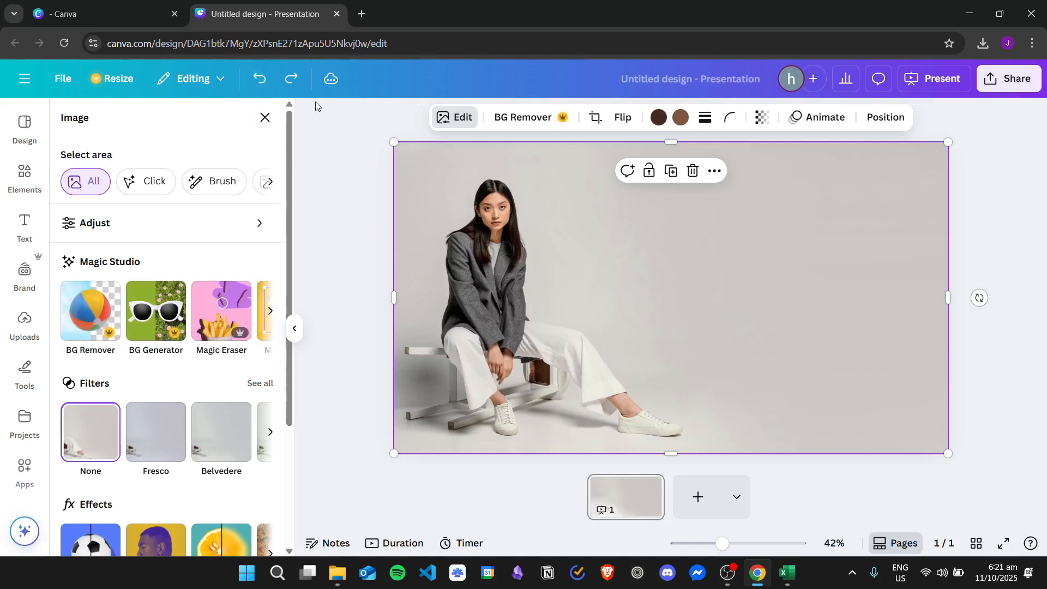
click(259, 80)
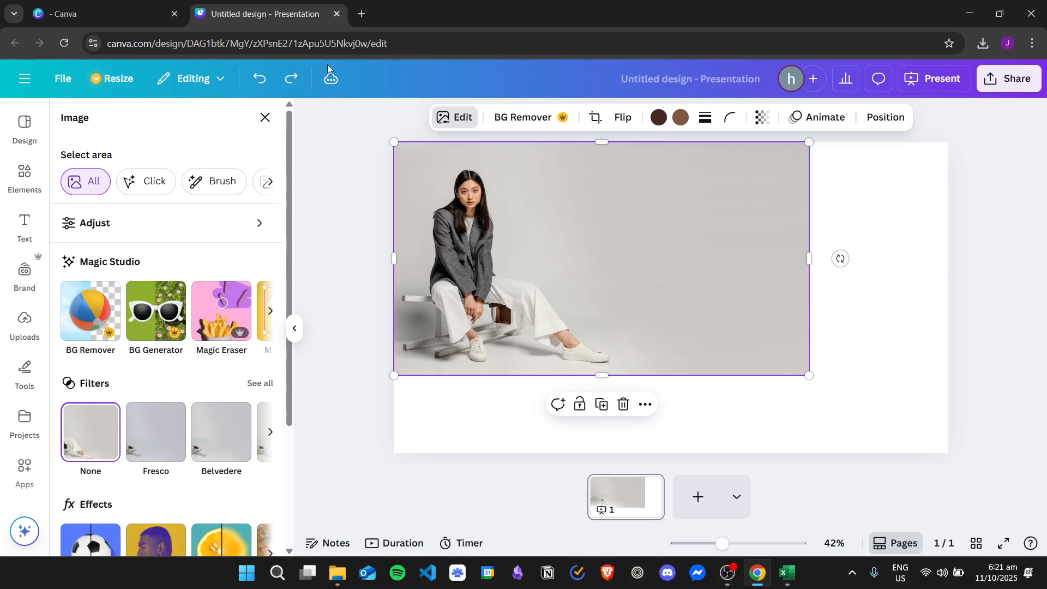
click(293, 81)
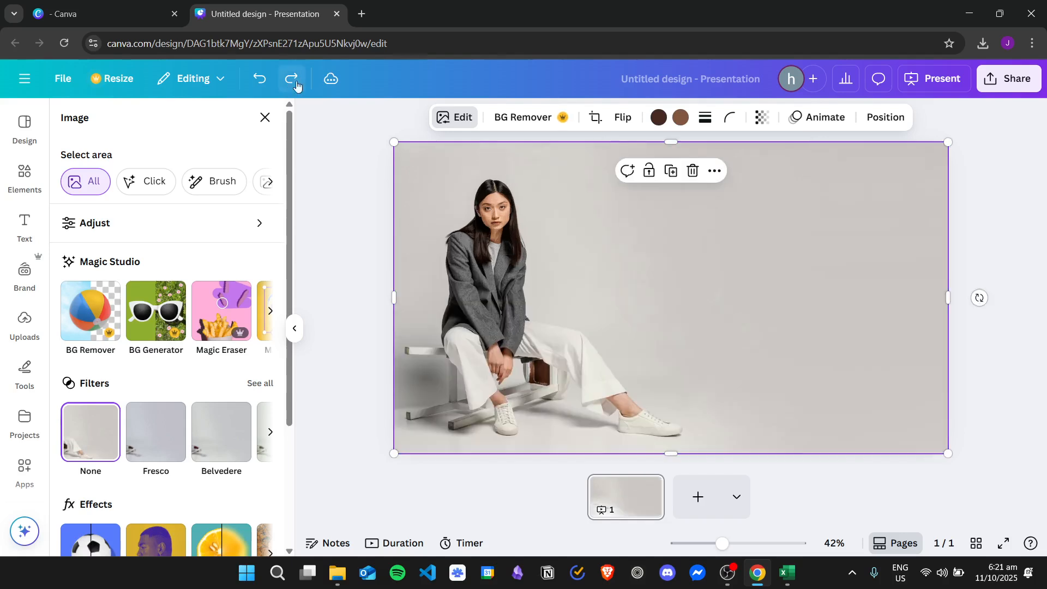
Grab the woman together with the stool from the photo using Magic Grab's Brush selection with Auto-detect at brush size 40
click(270, 311)
click(96, 319)
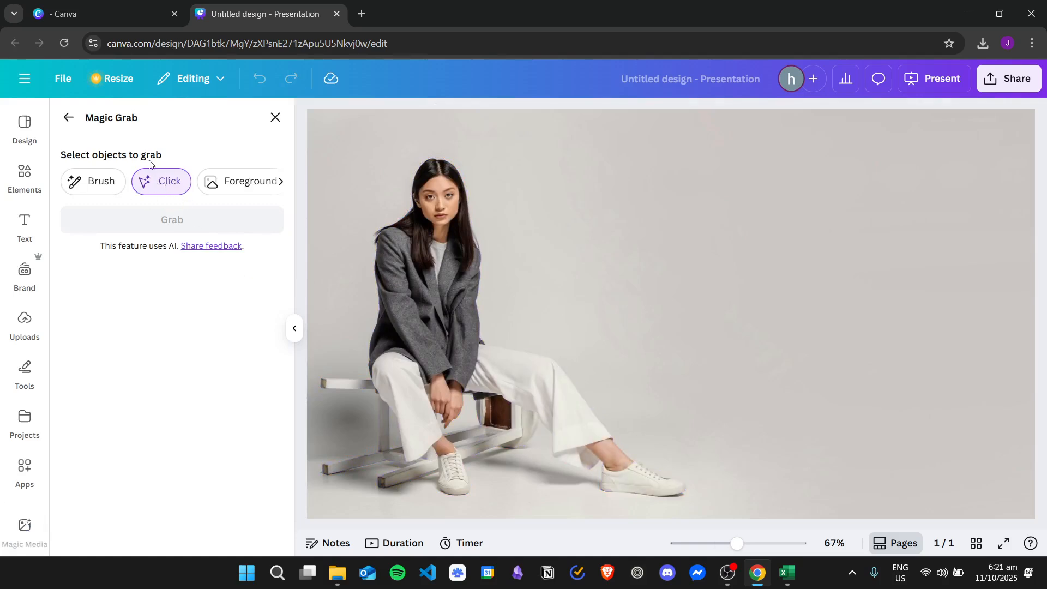
click(97, 186)
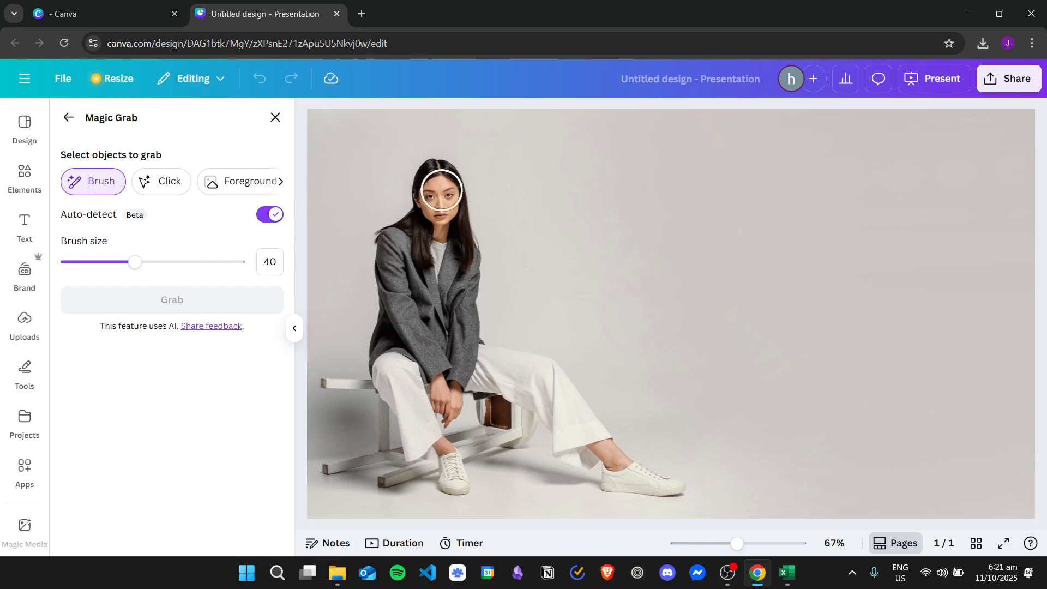
mouse_move(427, 164)
mouse_down()
mouse_move(382, 236)
mouse_move(474, 196)
mouse_move(467, 169)
mouse_move(410, 245)
mouse_move(398, 243)
mouse_move(384, 352)
mouse_move(400, 402)
mouse_move(460, 473)
mouse_move(458, 489)
mouse_move(404, 417)
mouse_move(343, 374)
mouse_move(323, 380)
mouse_move(332, 464)
mouse_move(378, 465)
mouse_move(393, 430)
mouse_move(380, 389)
mouse_move(393, 478)
mouse_move(526, 426)
mouse_move(530, 404)
mouse_move(514, 397)
mouse_move(478, 400)
mouse_move(480, 417)
mouse_move(434, 410)
mouse_move(432, 400)
mouse_move(459, 405)
mouse_move(430, 372)
mouse_move(476, 342)
mouse_move(430, 284)
mouse_move(470, 259)
mouse_move(438, 226)
mouse_move(450, 210)
mouse_move(491, 379)
mouse_move(534, 371)
mouse_move(509, 361)
mouse_move(583, 416)
mouse_move(598, 441)
mouse_move(554, 411)
mouse_move(543, 421)
mouse_move(593, 475)
mouse_move(684, 487)
mouse_move(604, 451)
mouse_move(563, 469)
mouse_move(481, 440)
mouse_up()
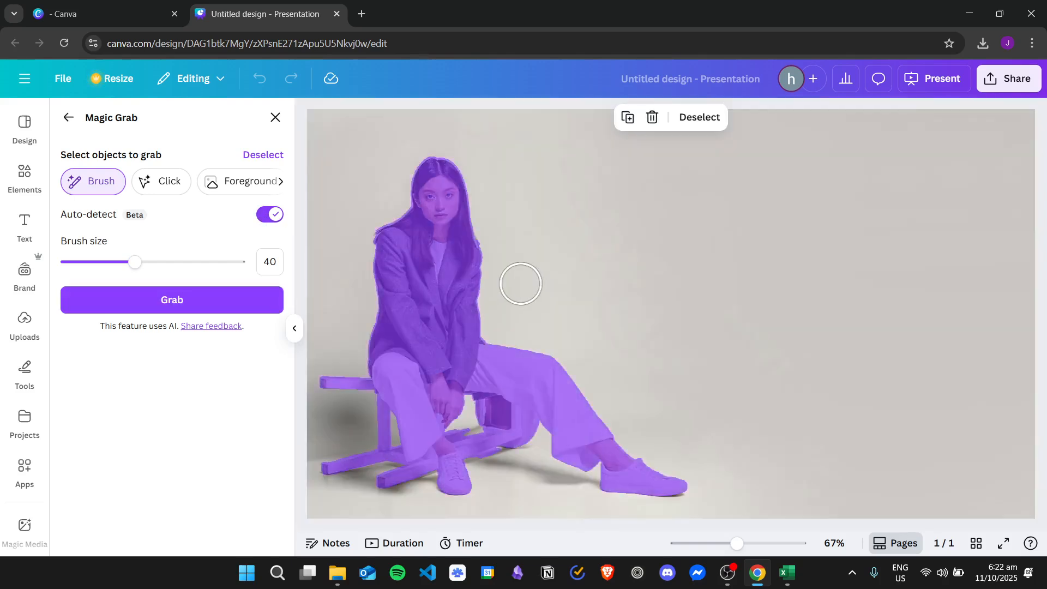
click(178, 299)
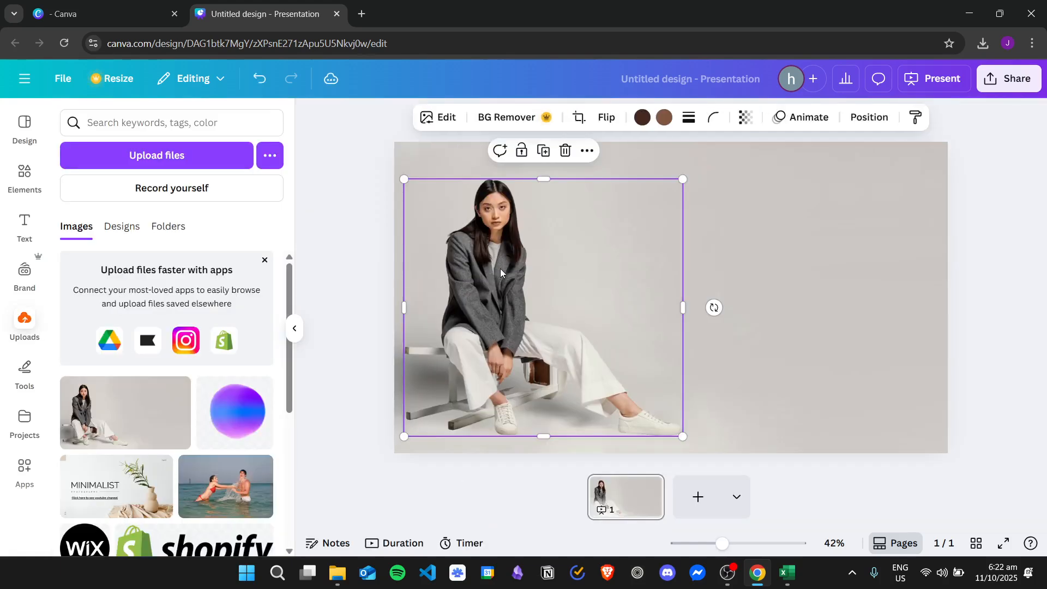
Move the grabbed woman and stool to the middle of the page and deselect them
drag(500, 271, 536, 262)
drag(559, 306, 671, 307)
mouse_move(635, 271)
mouse_down()
mouse_move(650, 259)
mouse_move(625, 260)
mouse_move(652, 261)
mouse_move(617, 270)
mouse_up()
click(836, 257)
click(999, 209)
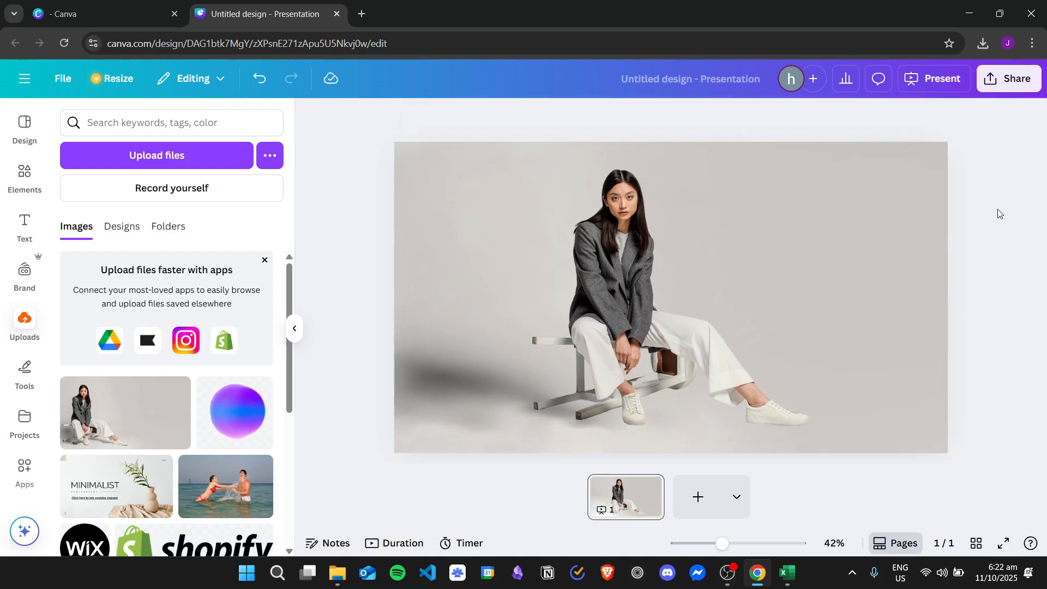